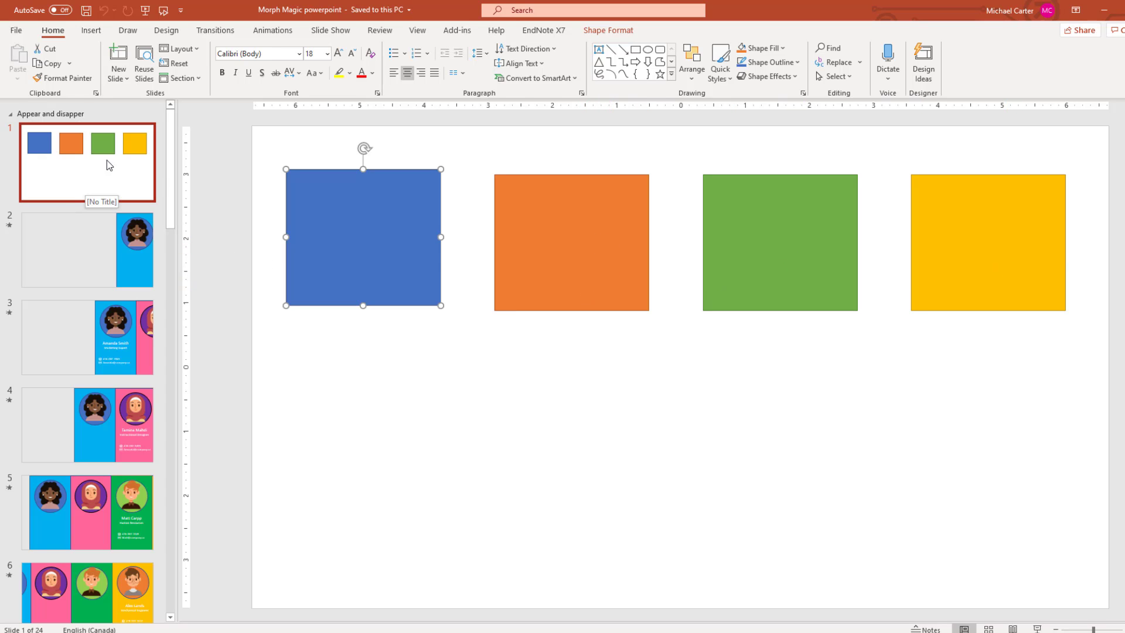
Step: Duplicate the four-square slide three times to make identical slides 1–4, then view slide 2
{"action": "left_click", "coordinate": [93, 174]}
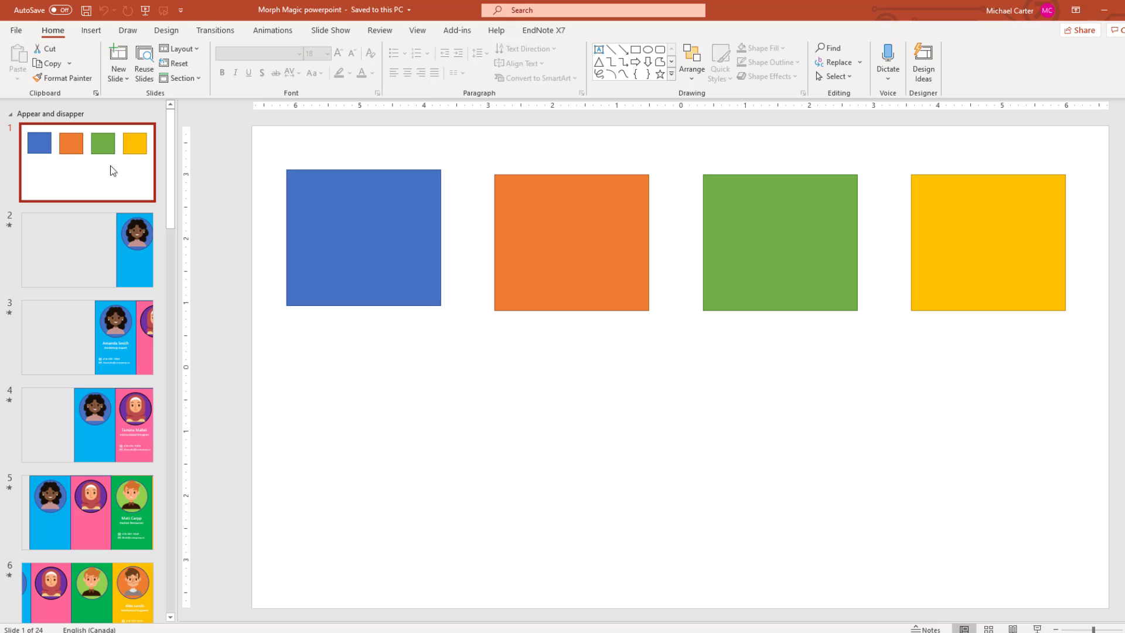
{"action": "right_click", "coordinate": [81, 179]}
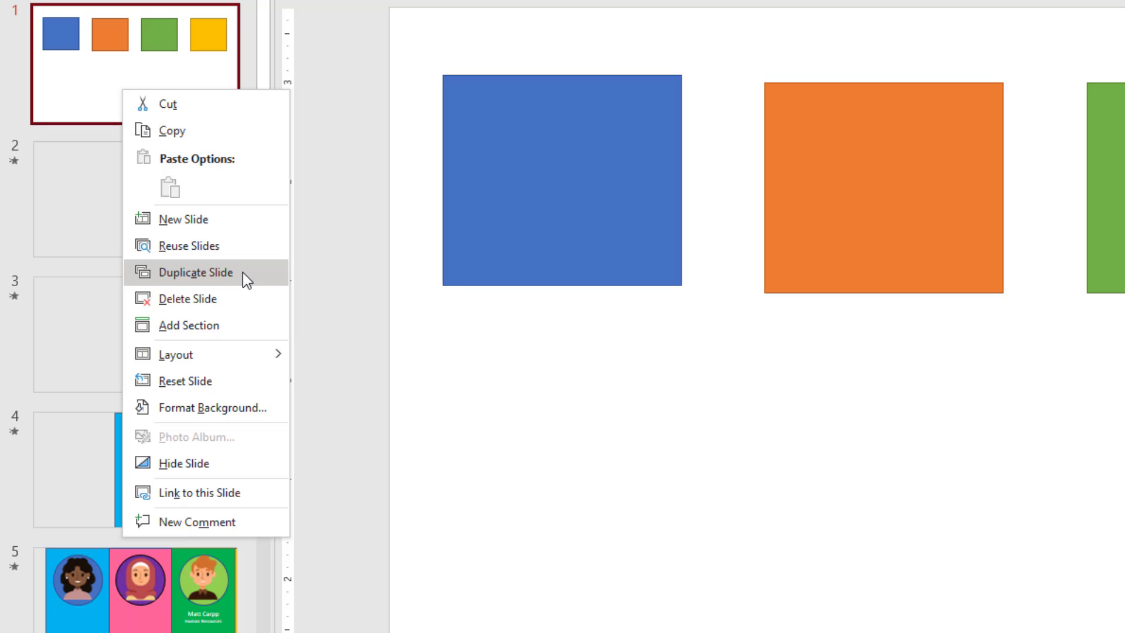
{"action": "left_click", "coordinate": [239, 272]}
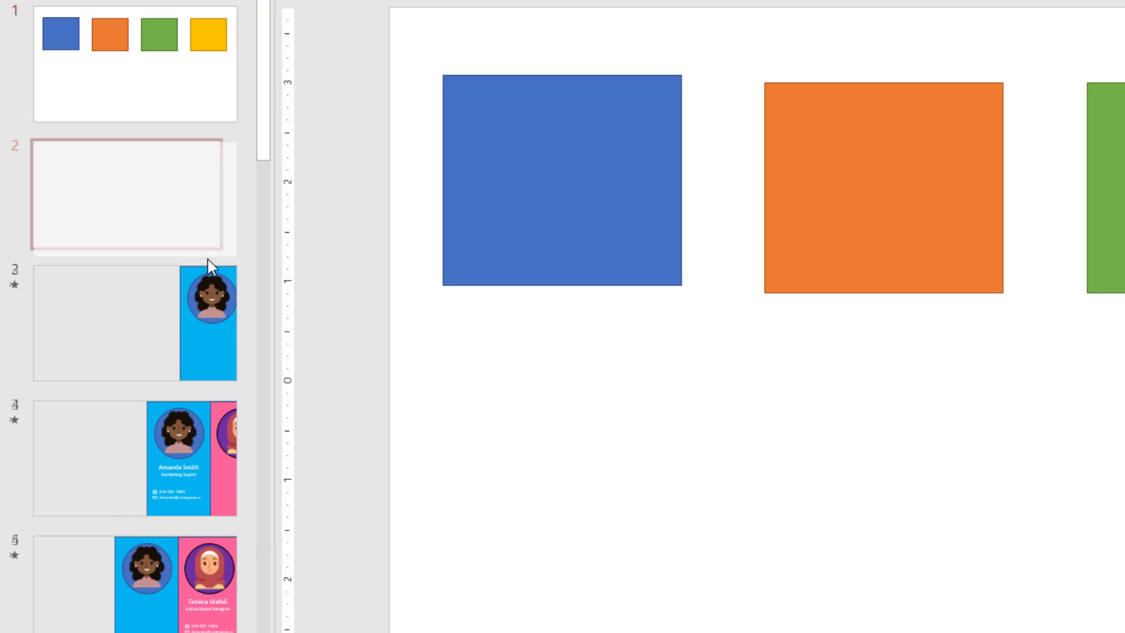
{"action": "right_click", "coordinate": [122, 226]}
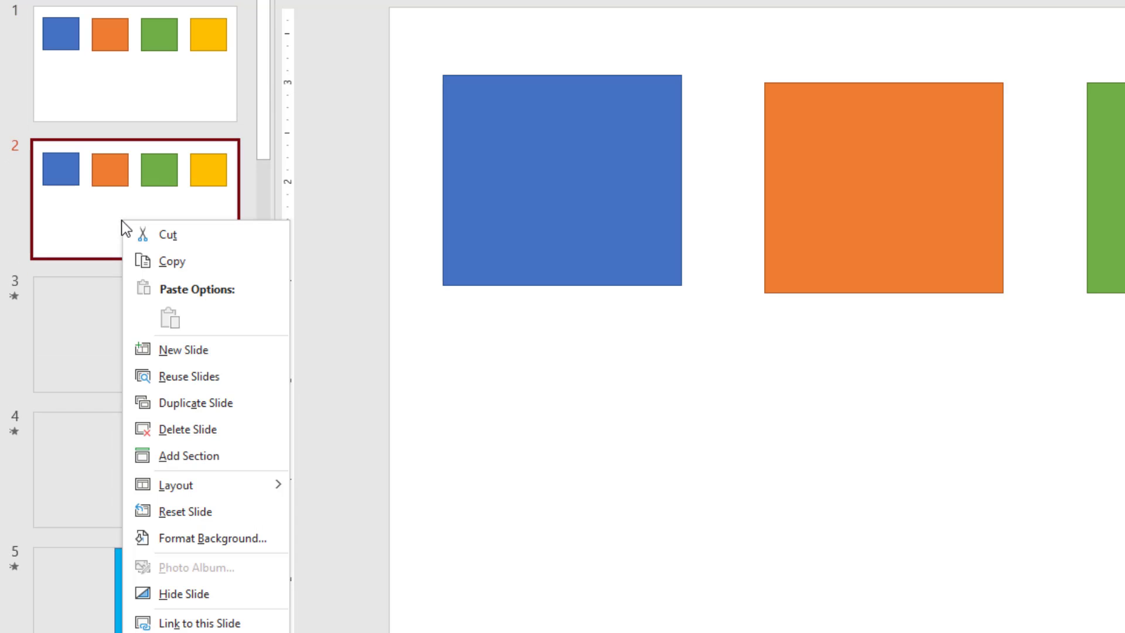
{"action": "left_click", "coordinate": [232, 401]}
{"action": "right_click", "coordinate": [180, 359]}
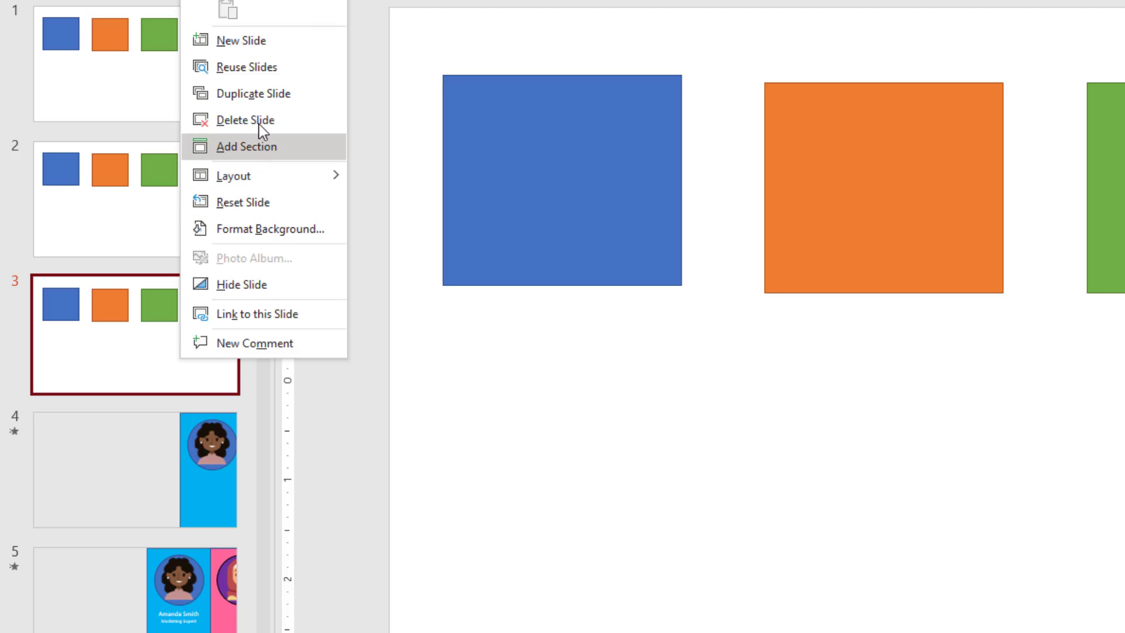
{"action": "left_click", "coordinate": [274, 101]}
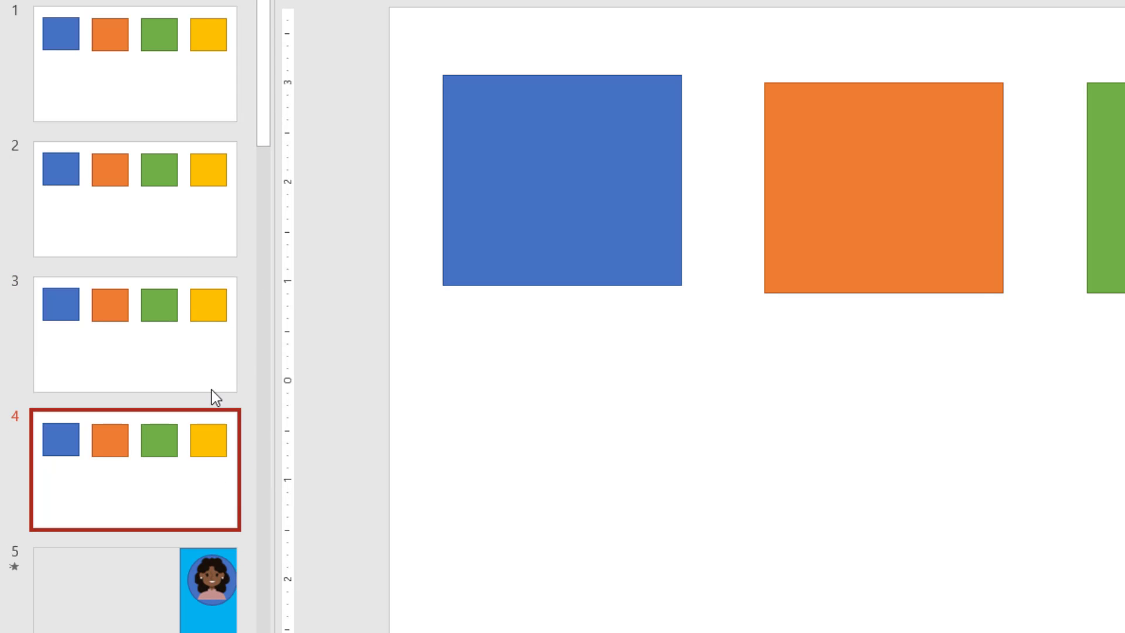
{"action": "left_click", "coordinate": [158, 204]}
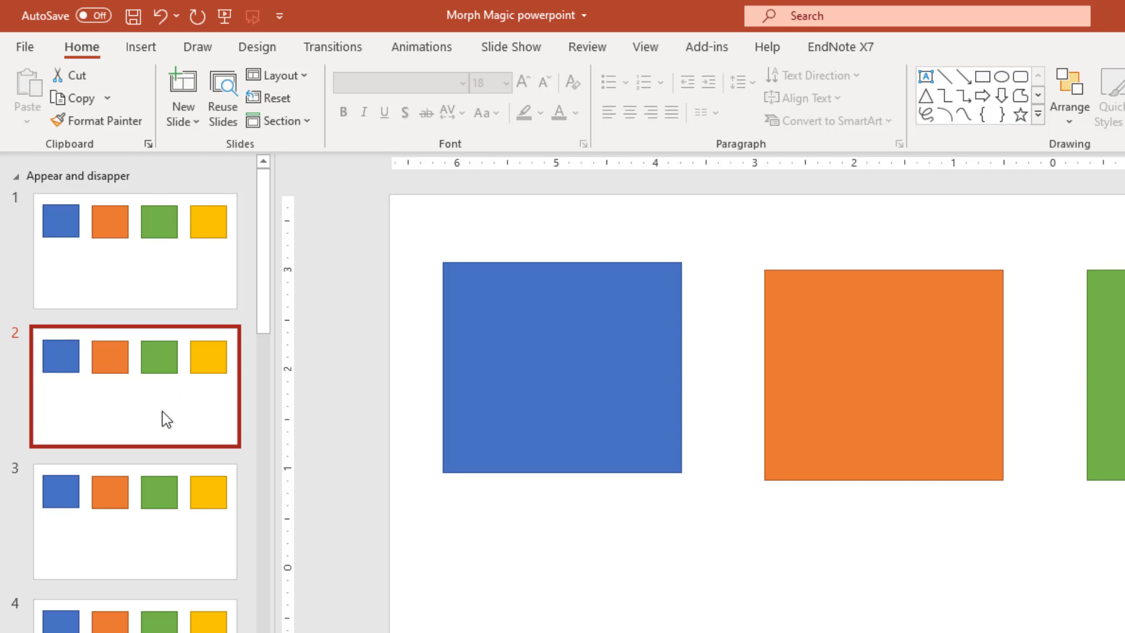
Step: Delete the blue square from slide 2, and the blue and orange squares from slide 3
{"action": "left_click", "coordinate": [571, 353]}
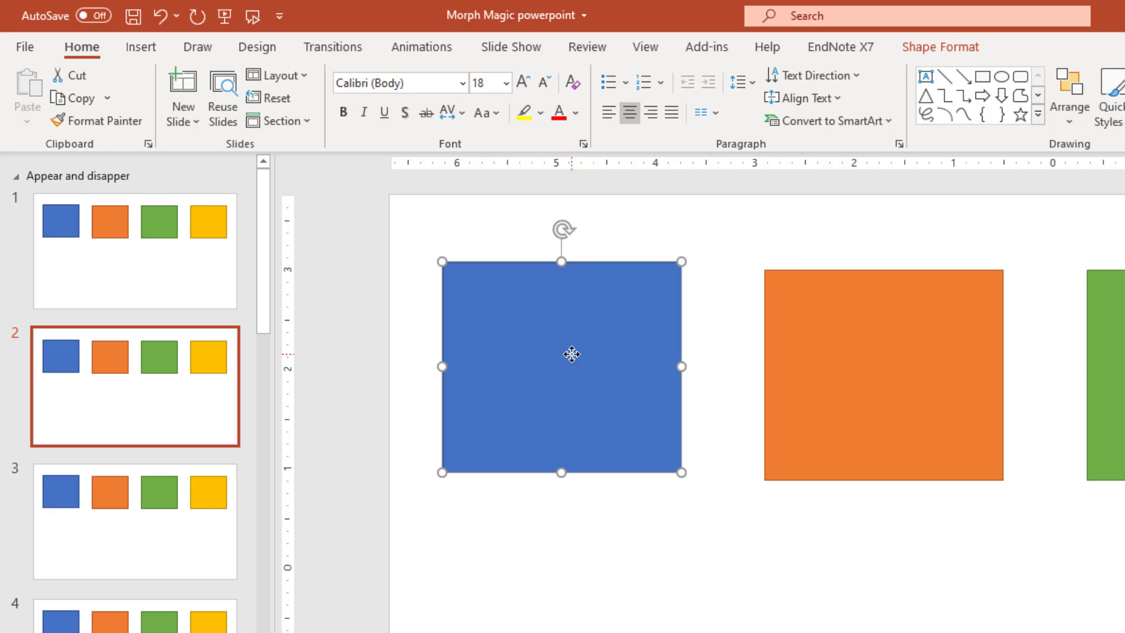
{"action": "key", "text": "Delete"}
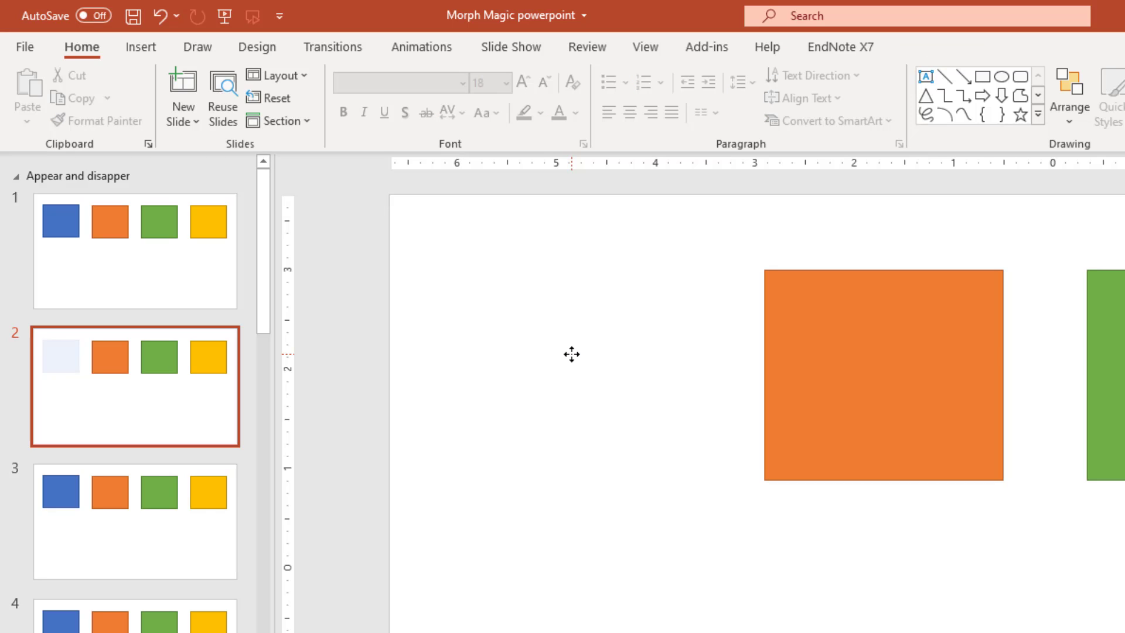
{"action": "left_click", "coordinate": [100, 537]}
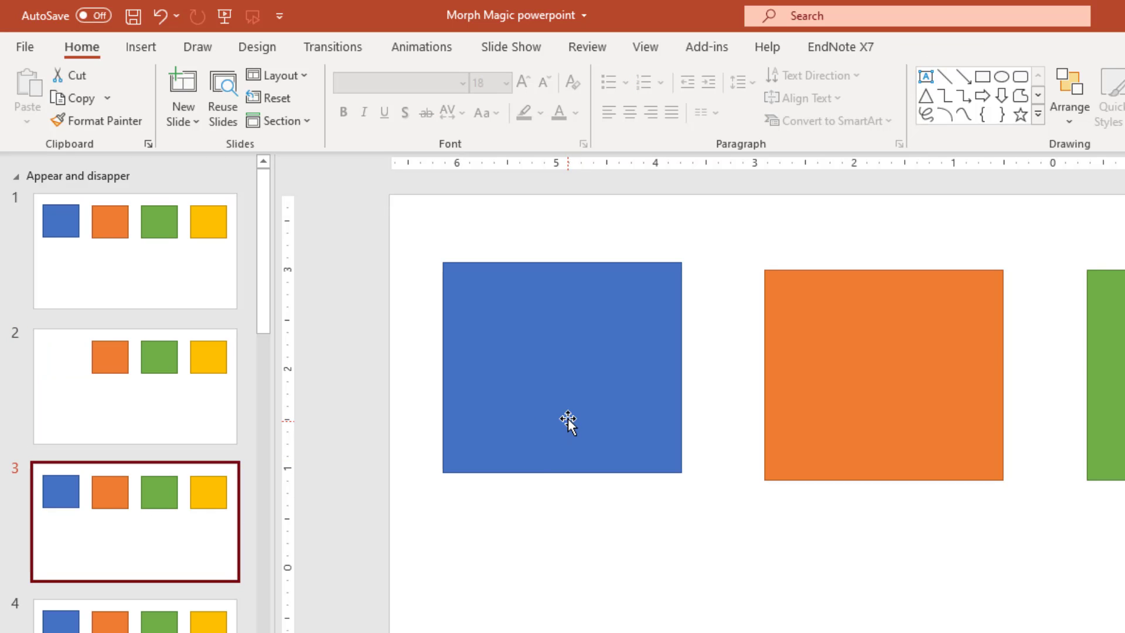
{"action": "left_click", "coordinate": [515, 416]}
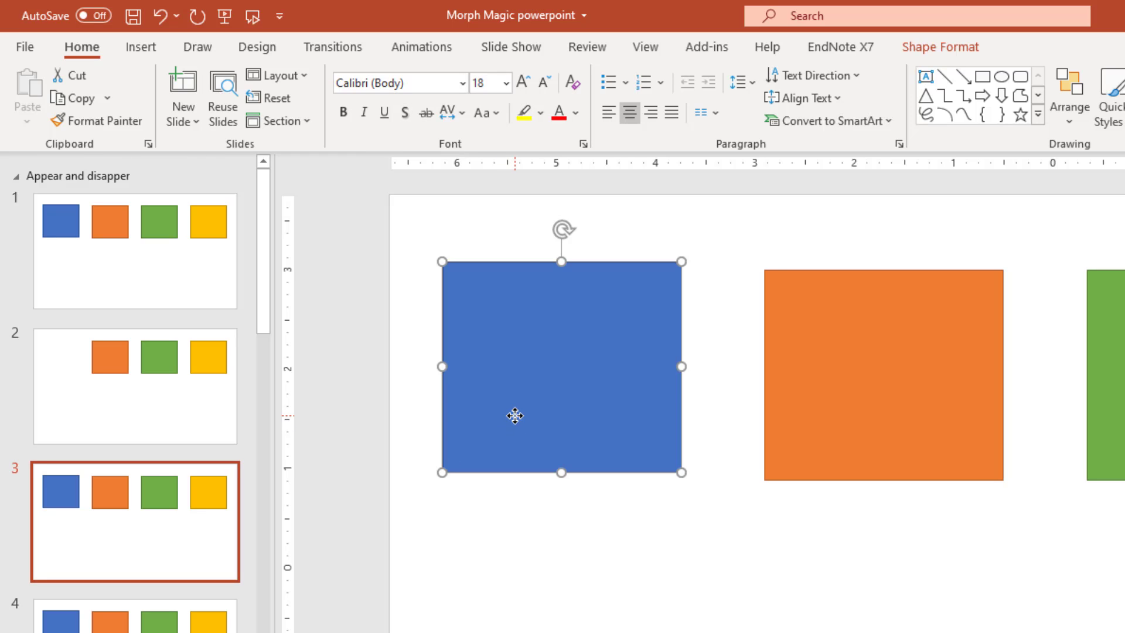
{"action": "key", "text": "Delete"}
{"action": "left_click", "coordinate": [831, 404]}
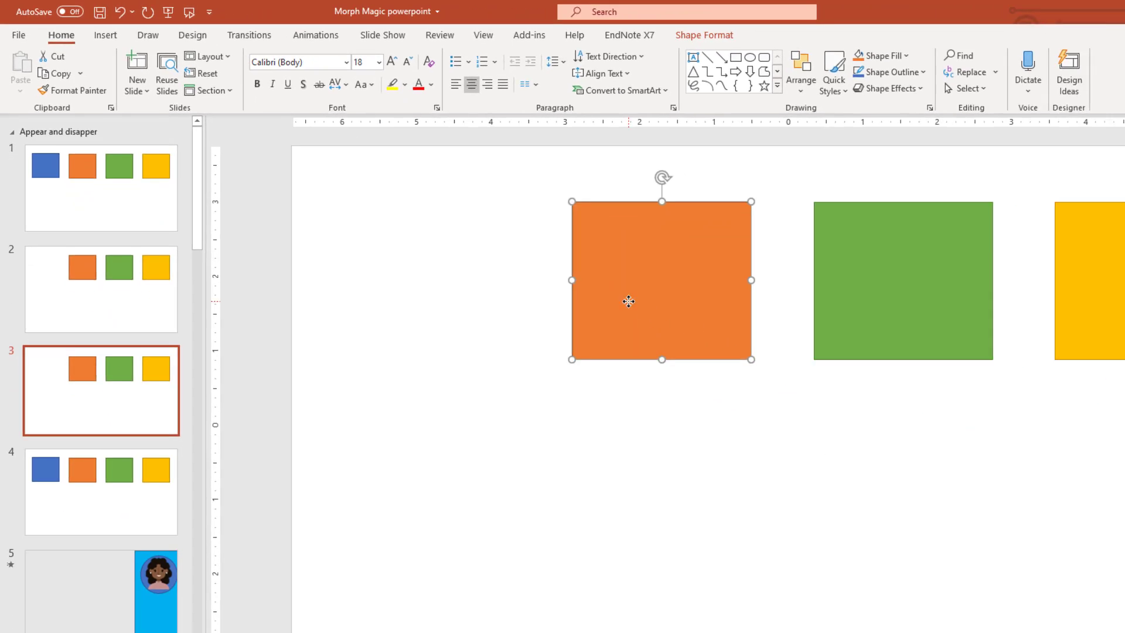
{"action": "key", "text": "Delete"}
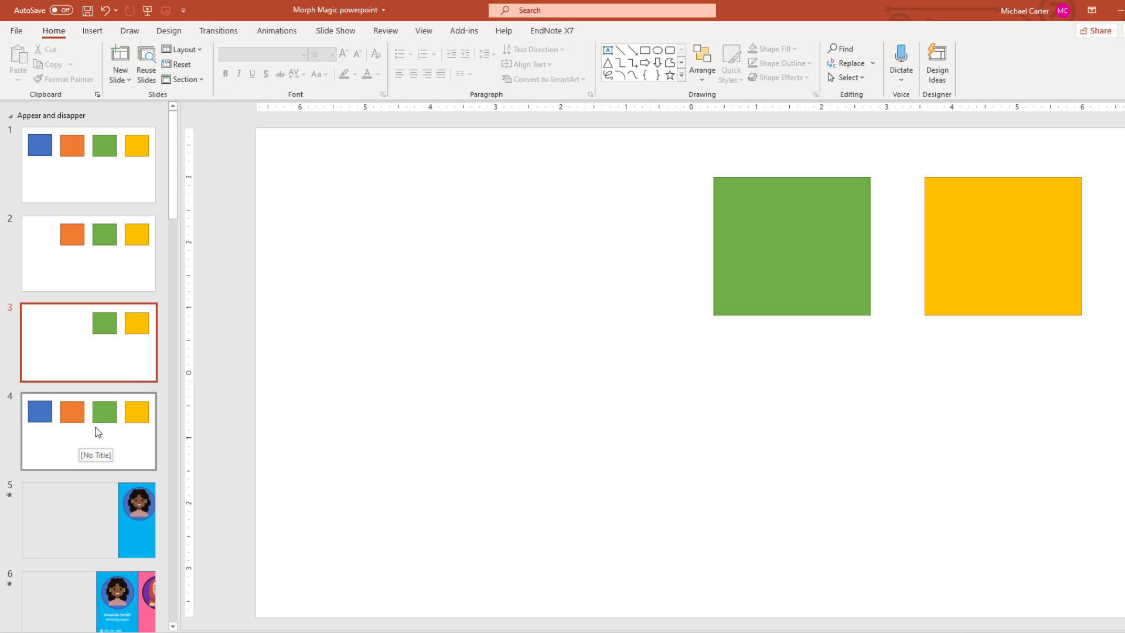
Step: Delete the blue, orange and green squares from slide 4, leaving only yellow, then return to slide 1
{"action": "left_click", "coordinate": [89, 416]}
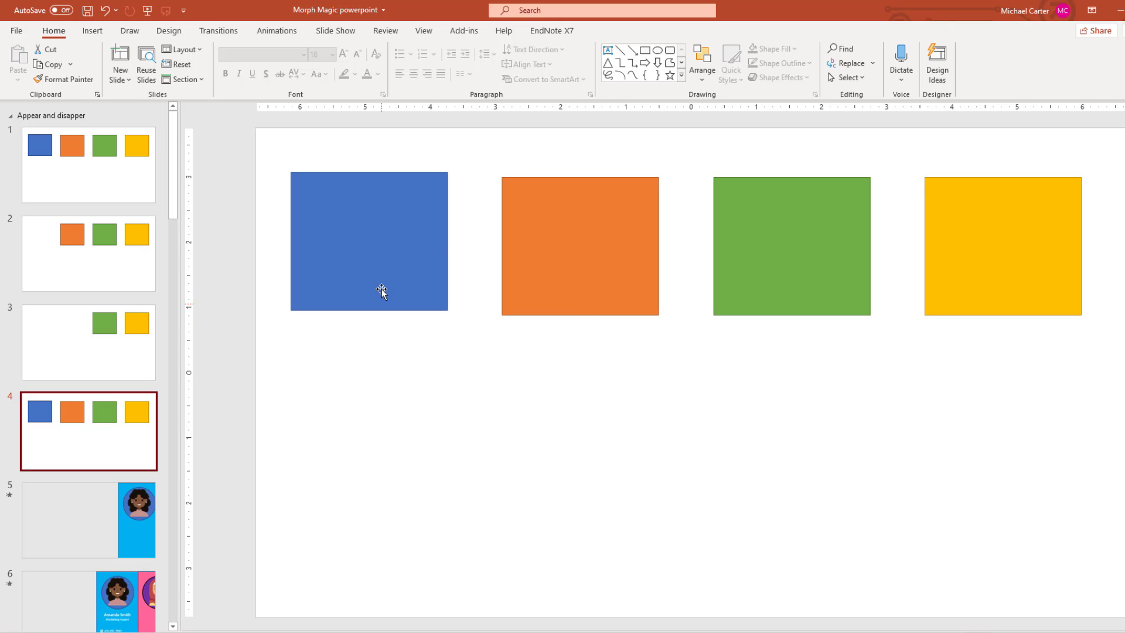
{"action": "left_click", "coordinate": [381, 285]}
{"action": "key", "text": "Delete"}
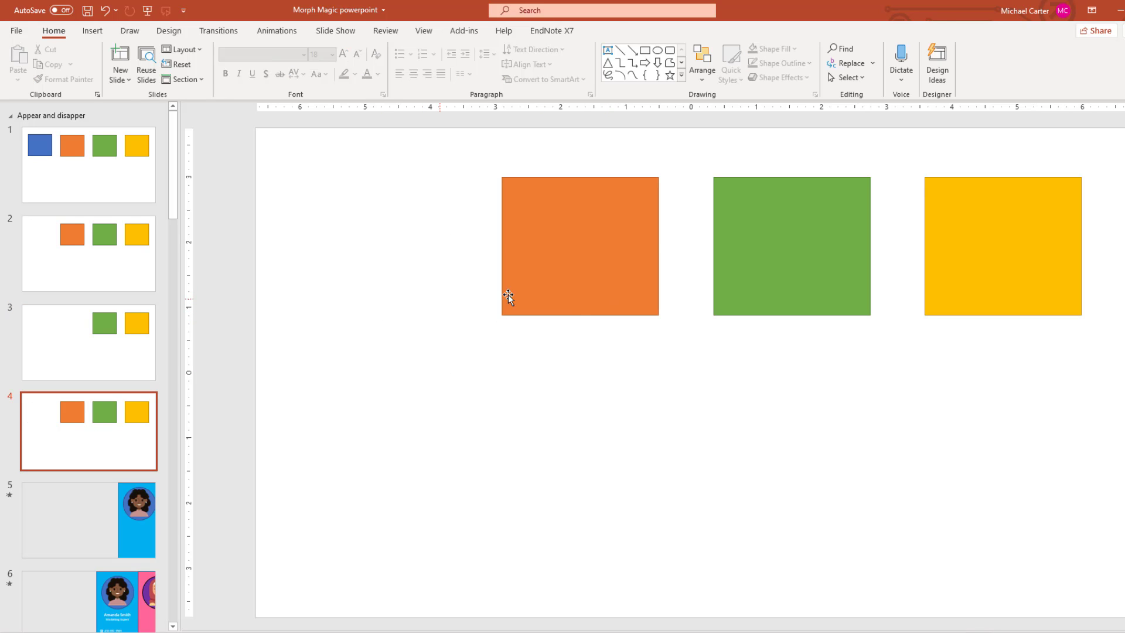
{"action": "left_click", "coordinate": [530, 287]}
{"action": "key", "text": "Delete"}
{"action": "left_click", "coordinate": [736, 259]}
{"action": "key", "text": "Delete"}
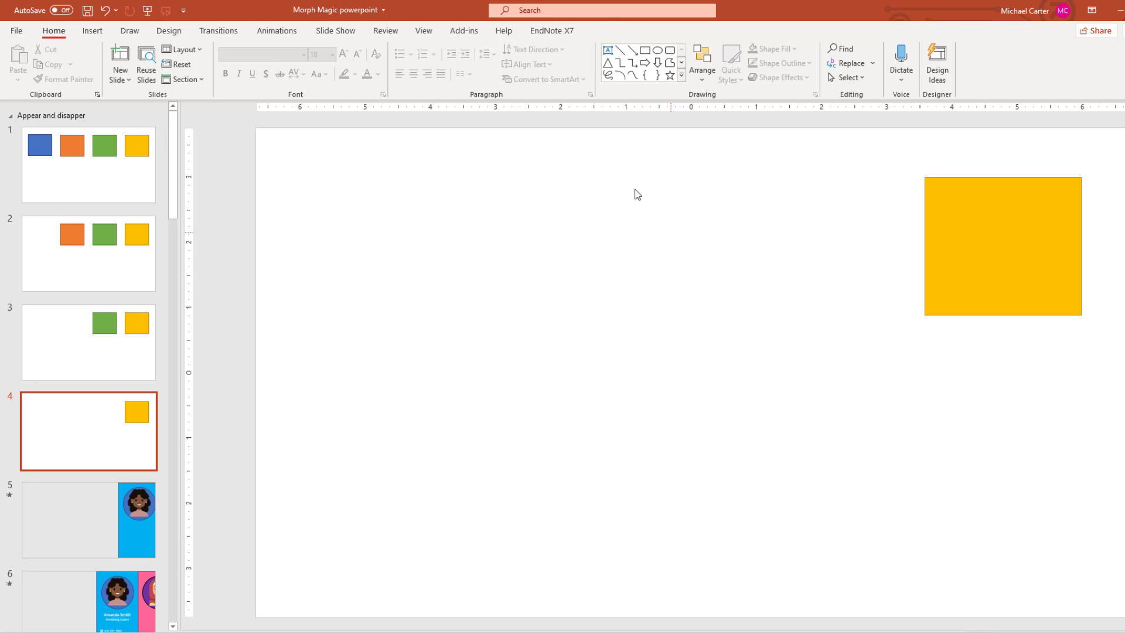
{"action": "left_click", "coordinate": [97, 171]}
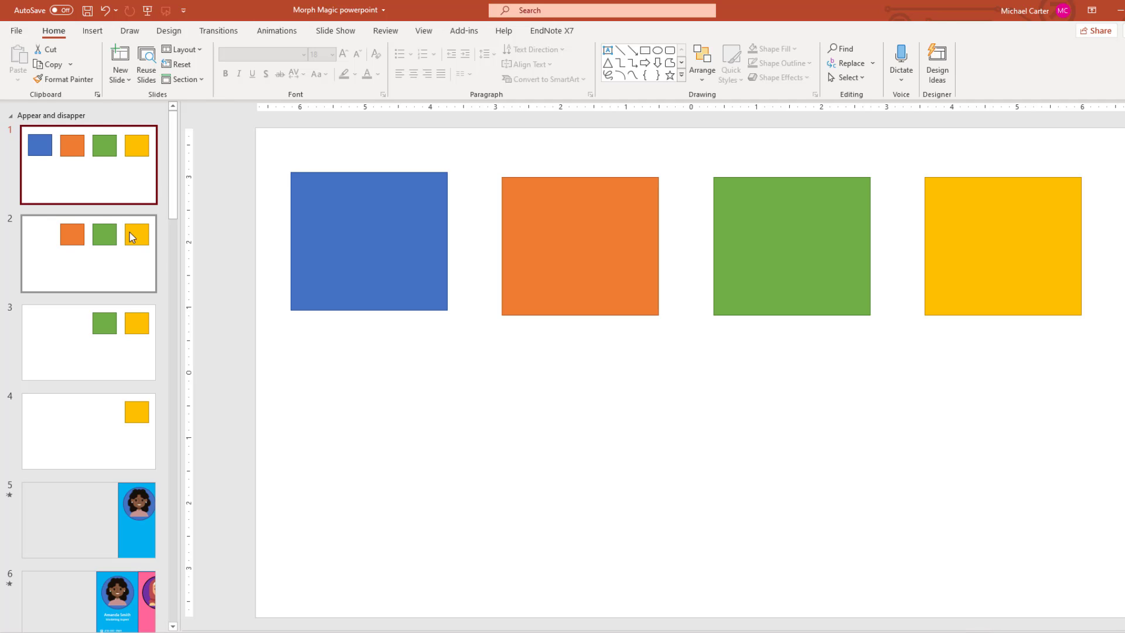
Step: Select slides 1 through 4 and apply the Morph transition to all of them
{"action": "key", "text": "shift"}
{"action": "left_click", "coordinate": [79, 255], "text": "shift"}
{"action": "left_click", "coordinate": [90, 351], "text": "shift"}
{"action": "left_click", "coordinate": [97, 440], "text": "shift"}
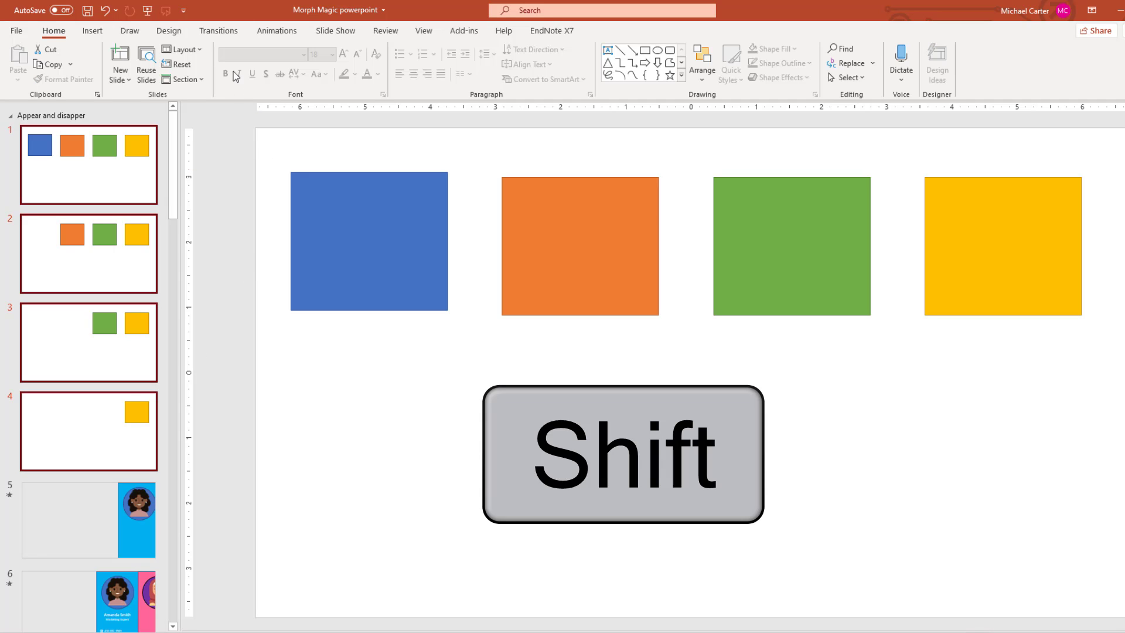
{"action": "left_click", "coordinate": [235, 31]}
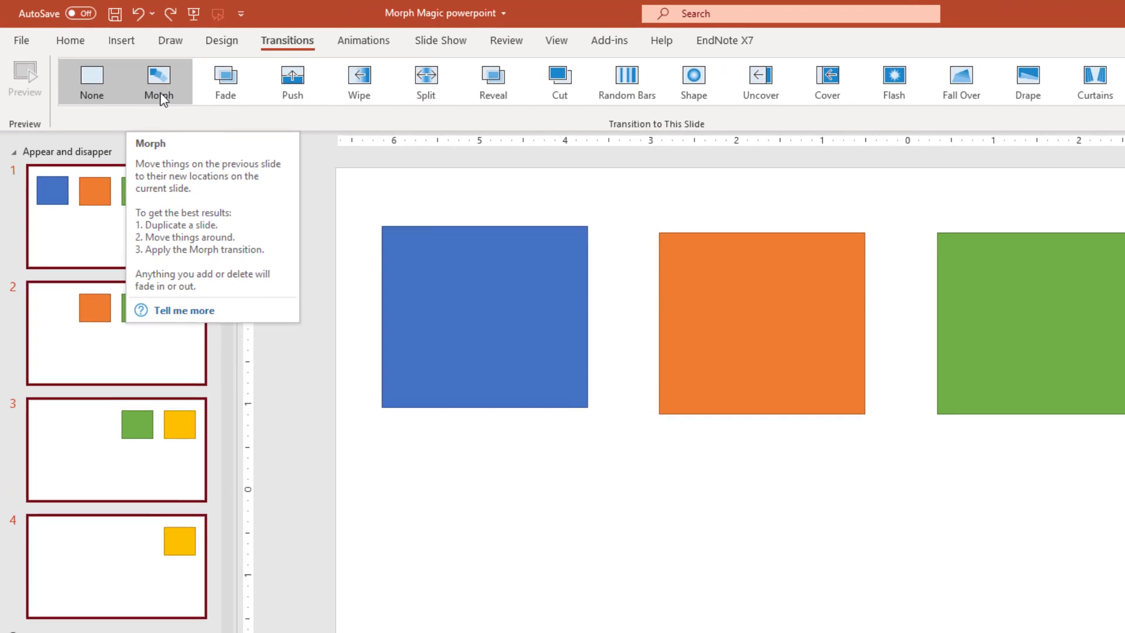
{"action": "left_click", "coordinate": [161, 95]}
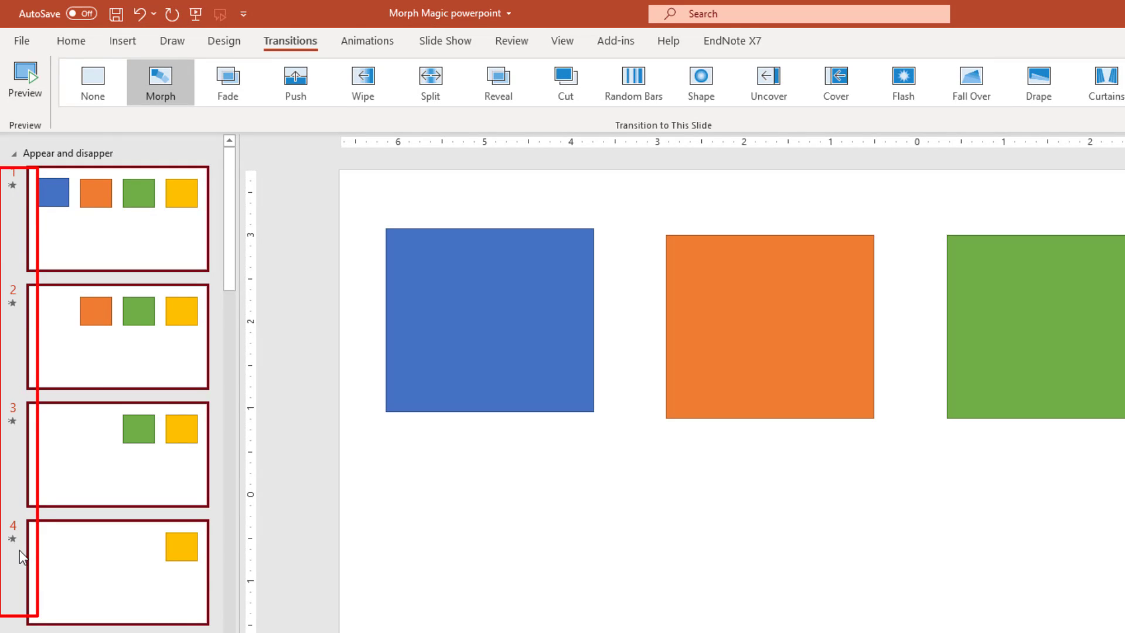
{"action": "left_click", "coordinate": [445, 41]}
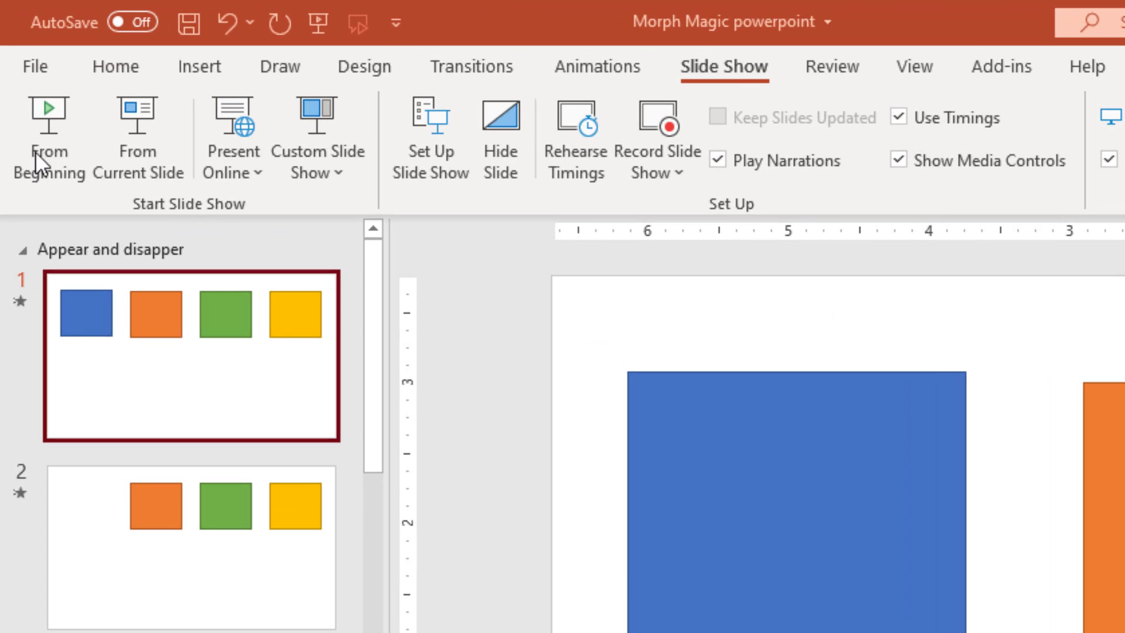
Step: Run the slide show from the first slide through the Morph slides, then exit to editing
{"action": "left_click", "coordinate": [64, 161]}
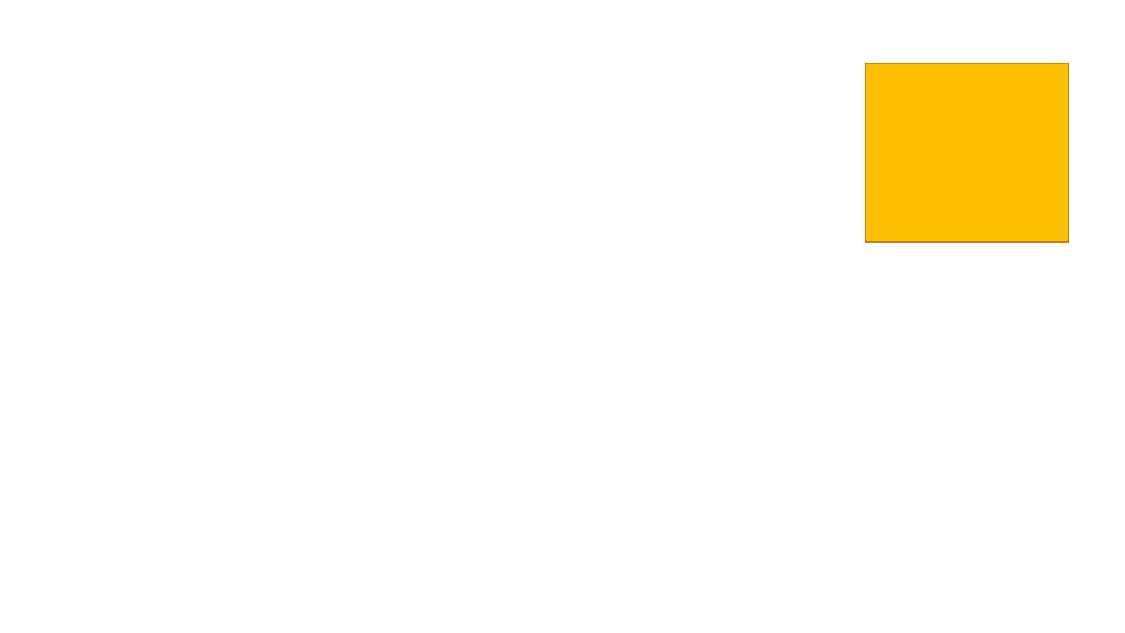
{"action": "key", "text": "Escape"}
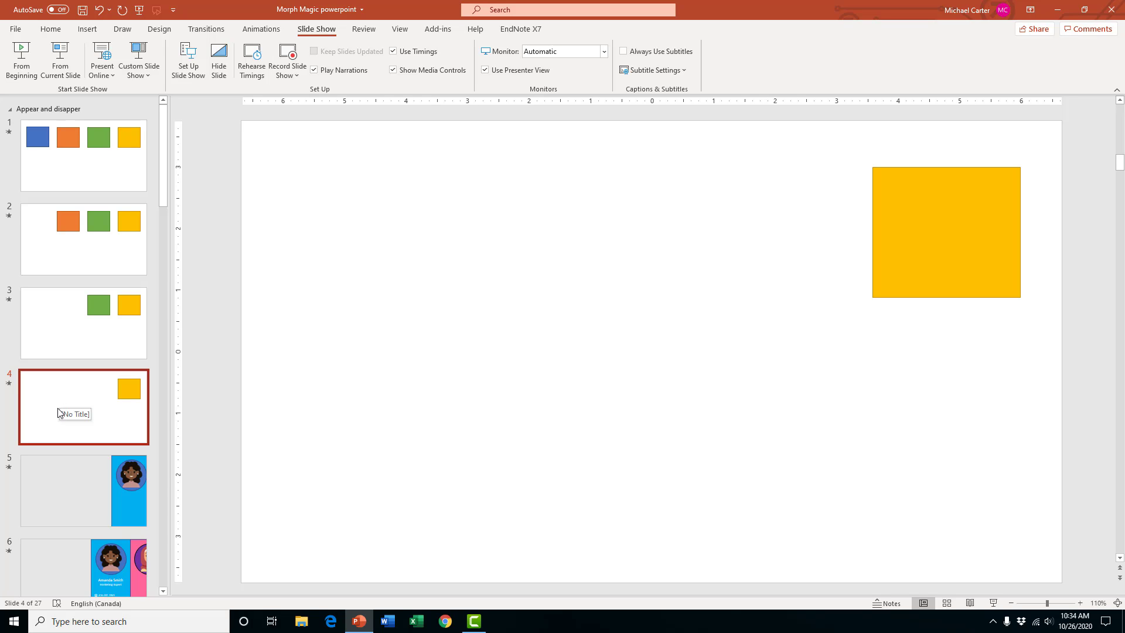
Step: Reverse the first four slides so the squares build up from lone yellow, then play from the start
{"action": "left_click_drag", "start_coordinate": [52, 417], "coordinate": [63, 246]}
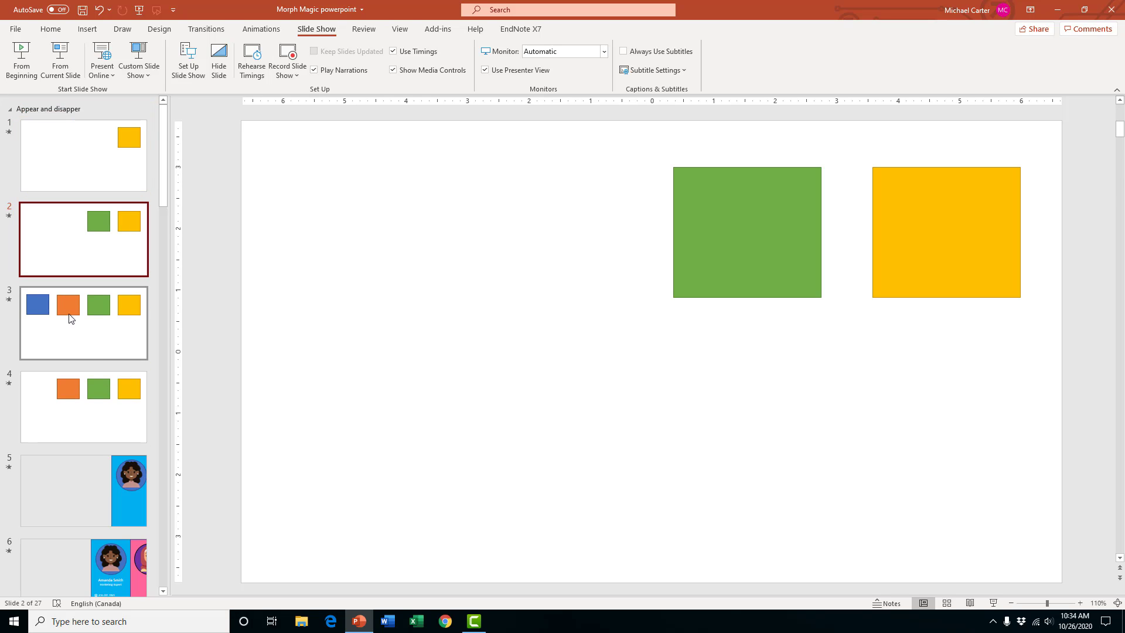
{"action": "left_click_drag", "start_coordinate": [70, 343], "coordinate": [65, 425]}
{"action": "left_click", "coordinate": [93, 169]}
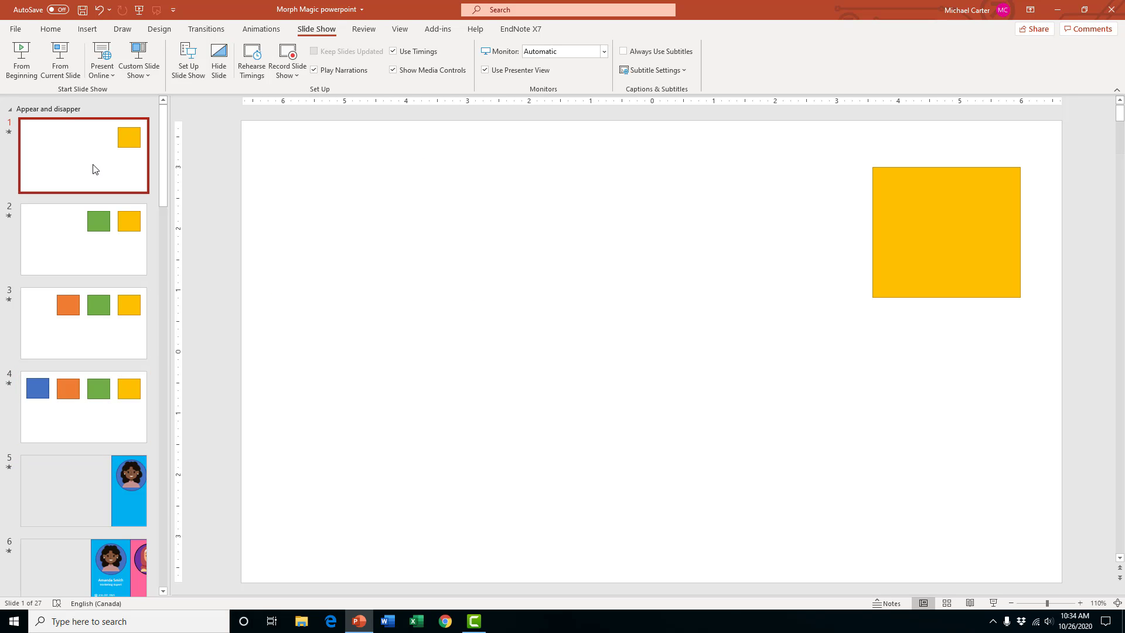
{"action": "left_click", "coordinate": [17, 66]}
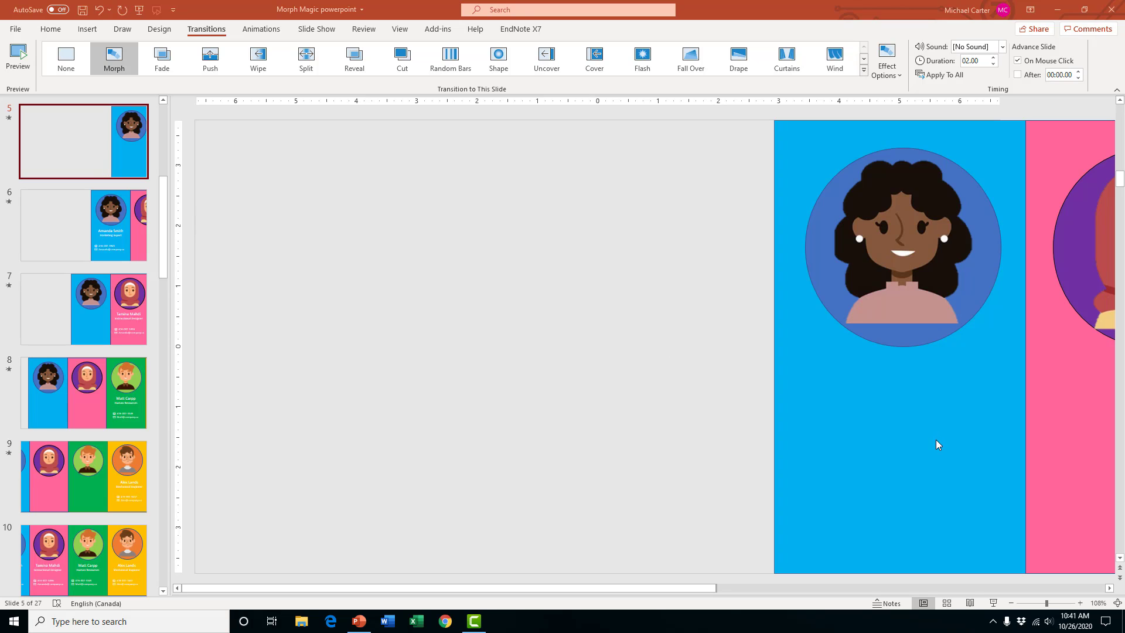
Step: Browse the team card slides 6–9, then play the slide show starting from slide 5
{"action": "left_click", "coordinate": [77, 232]}
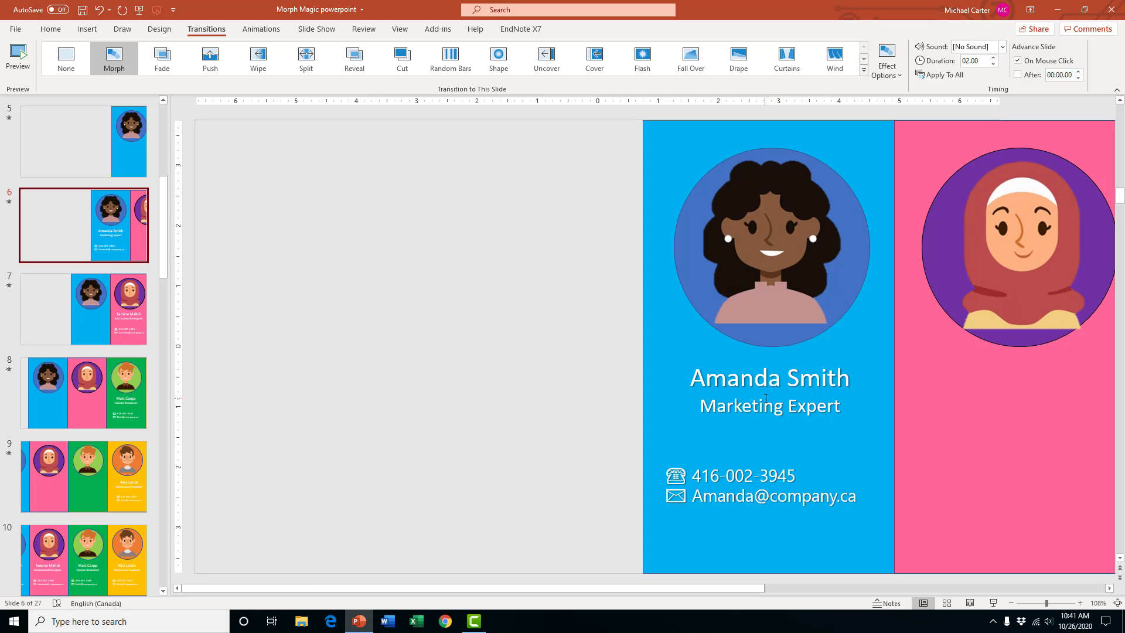
{"action": "left_click", "coordinate": [69, 307]}
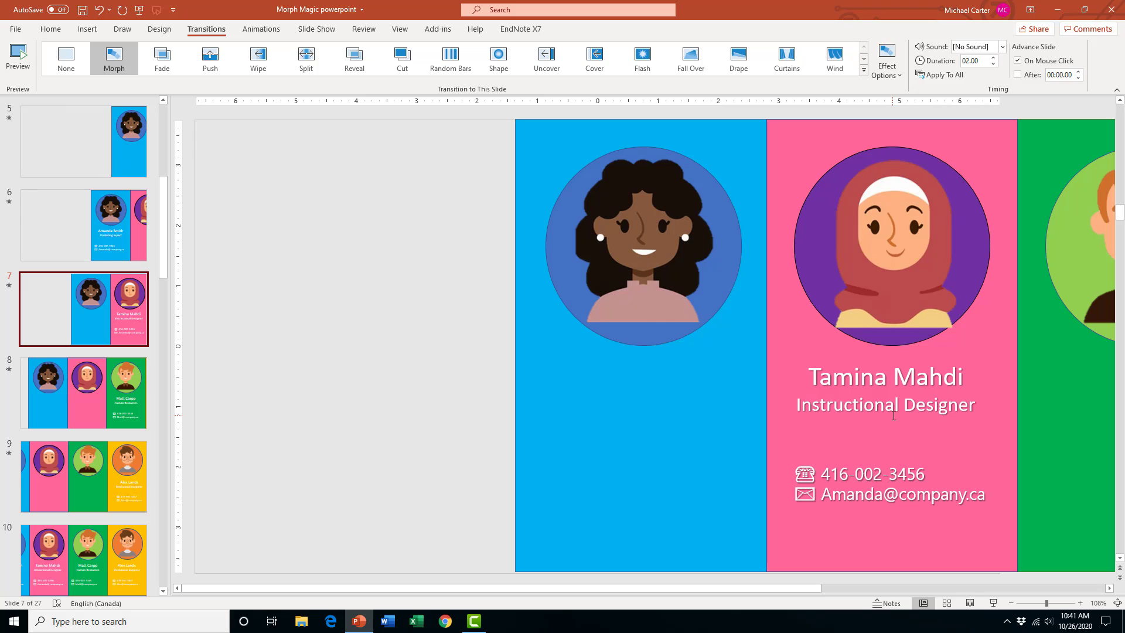
{"action": "left_click", "coordinate": [87, 409]}
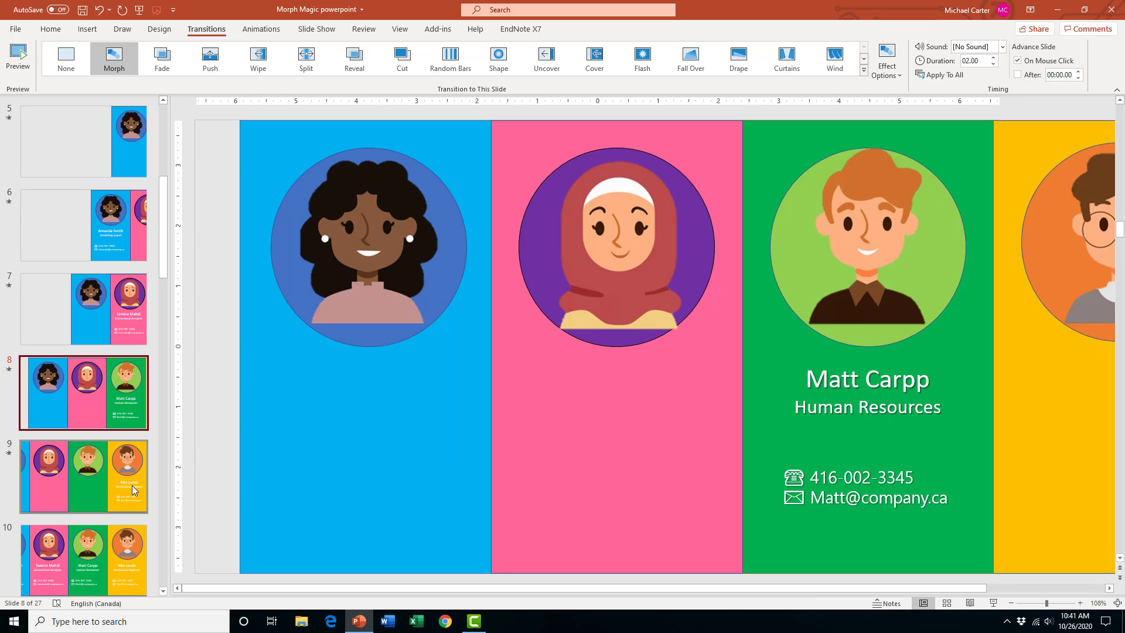
{"action": "left_click", "coordinate": [104, 480]}
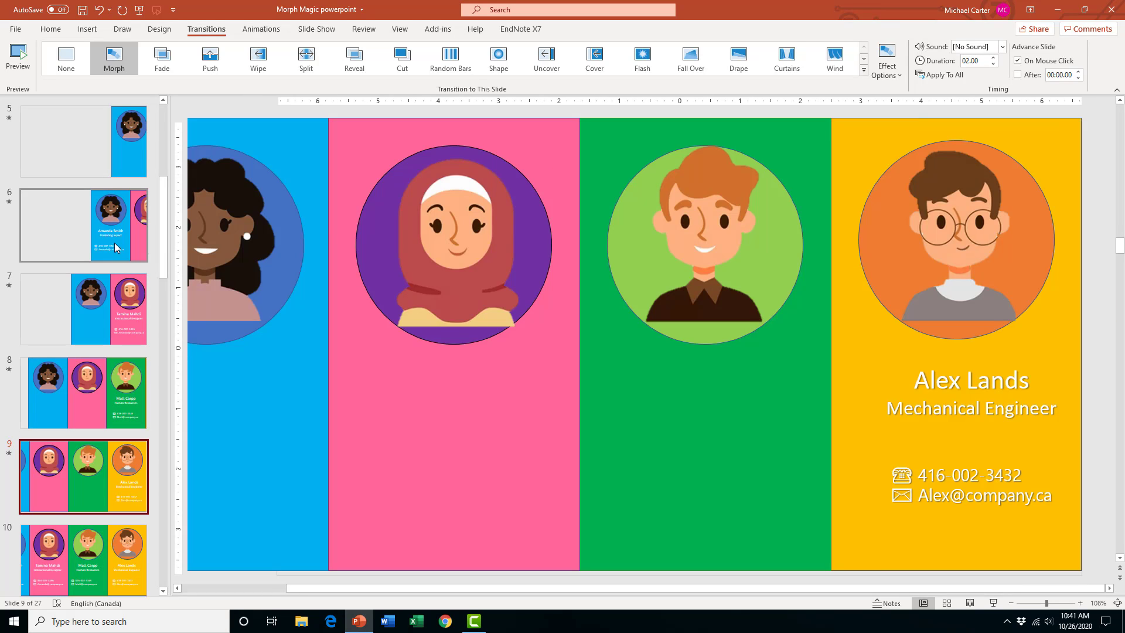
{"action": "left_click", "coordinate": [89, 227]}
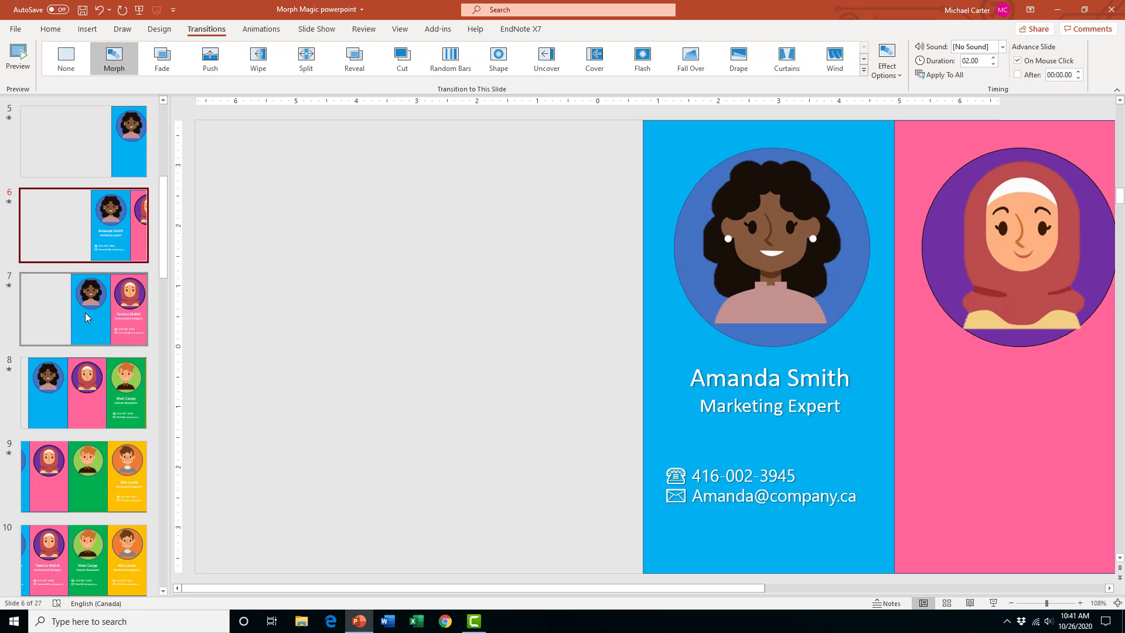
{"action": "left_click", "coordinate": [72, 155]}
{"action": "key", "text": "shift+F5"}
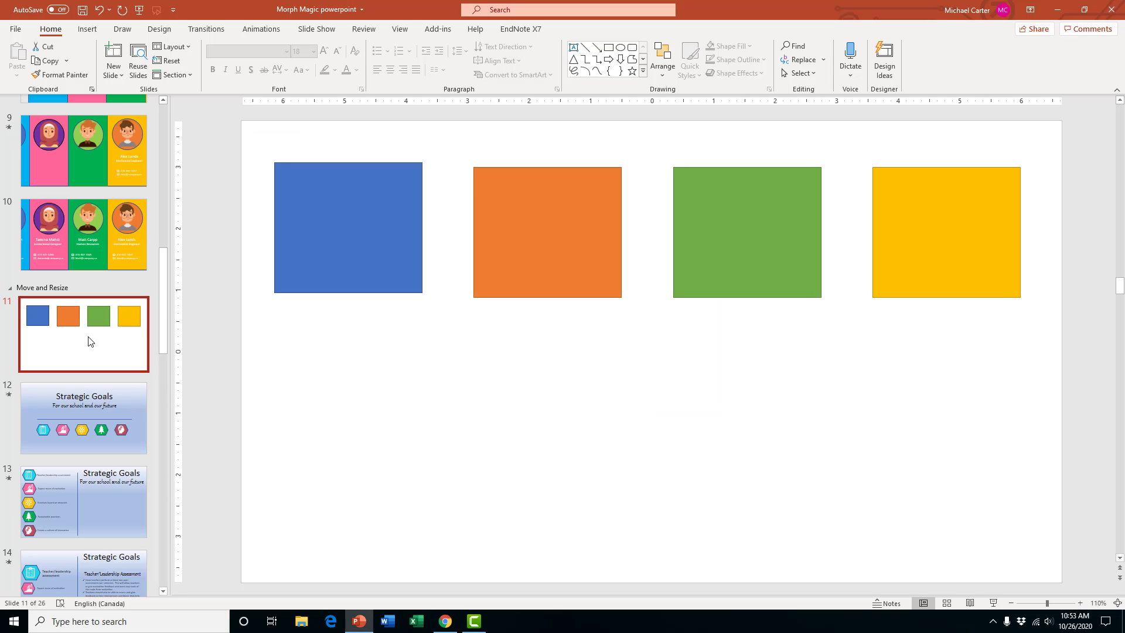
Step: Duplicate the four-square slide; on the copy, move the blue square and shrink the orange one left
{"action": "right_click", "coordinate": [90, 341]}
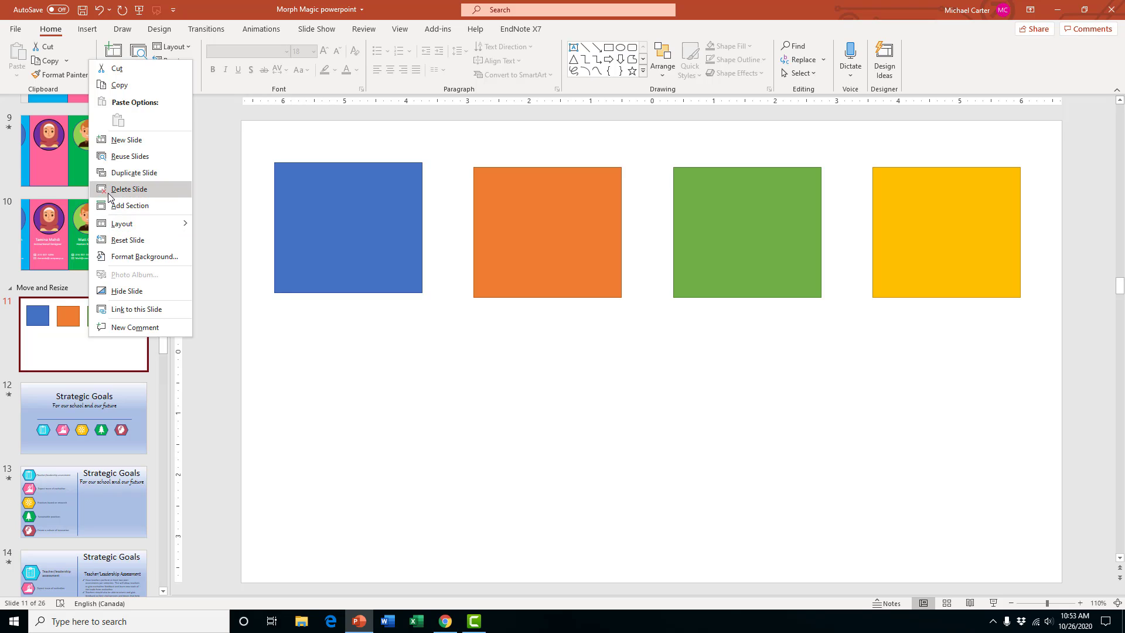
{"action": "left_click", "coordinate": [125, 174]}
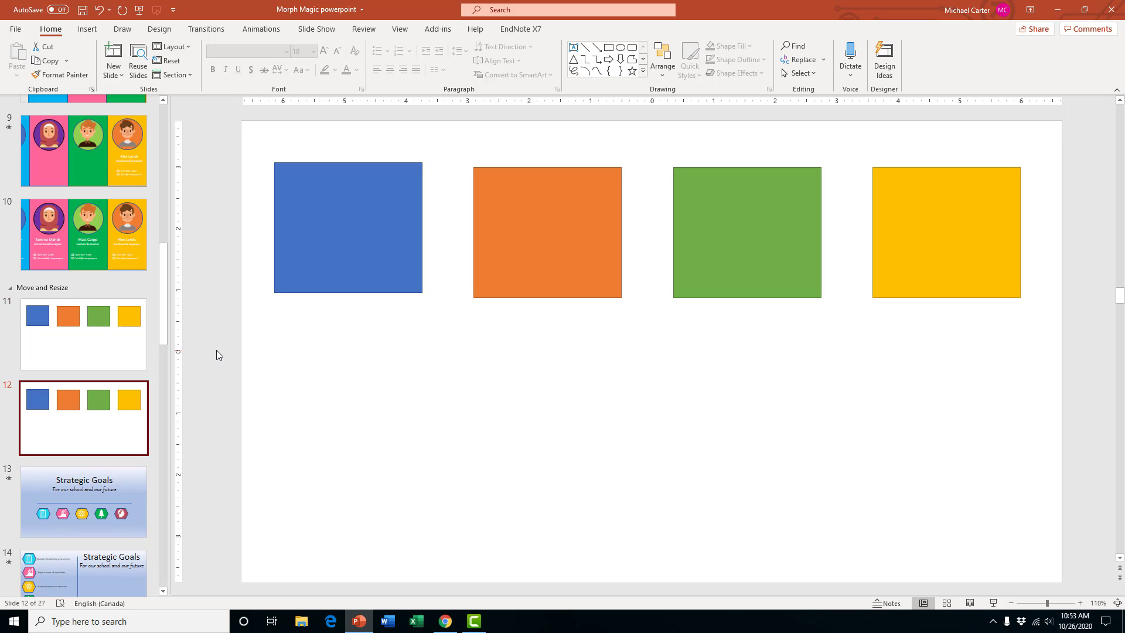
{"action": "left_click_drag", "start_coordinate": [339, 236], "coordinate": [764, 463]}
{"action": "left_click_drag", "start_coordinate": [556, 271], "coordinate": [403, 287]}
{"action": "left_click_drag", "start_coordinate": [472, 183], "coordinate": [366, 296]}
Step: Shrink the blue and yellow squares into new corners, enlarge green, and select slides 11 and 12
{"action": "left_click_drag", "start_coordinate": [752, 428], "coordinate": [836, 419]}
{"action": "left_click_drag", "start_coordinate": [774, 364], "coordinate": [837, 412]}
{"action": "left_click_drag", "start_coordinate": [916, 276], "coordinate": [437, 472]}
{"action": "left_click_drag", "start_coordinate": [542, 365], "coordinate": [454, 447]}
{"action": "left_click", "coordinate": [697, 284]}
{"action": "left_click_drag", "start_coordinate": [673, 297], "coordinate": [586, 357]}
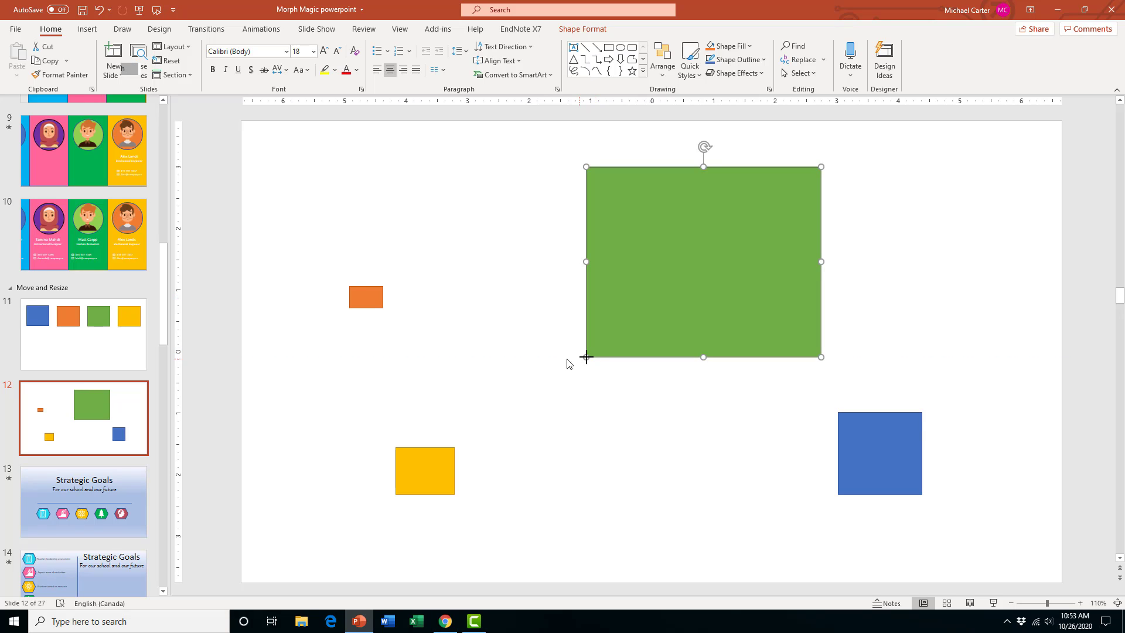
{"action": "left_click", "coordinate": [80, 356]}
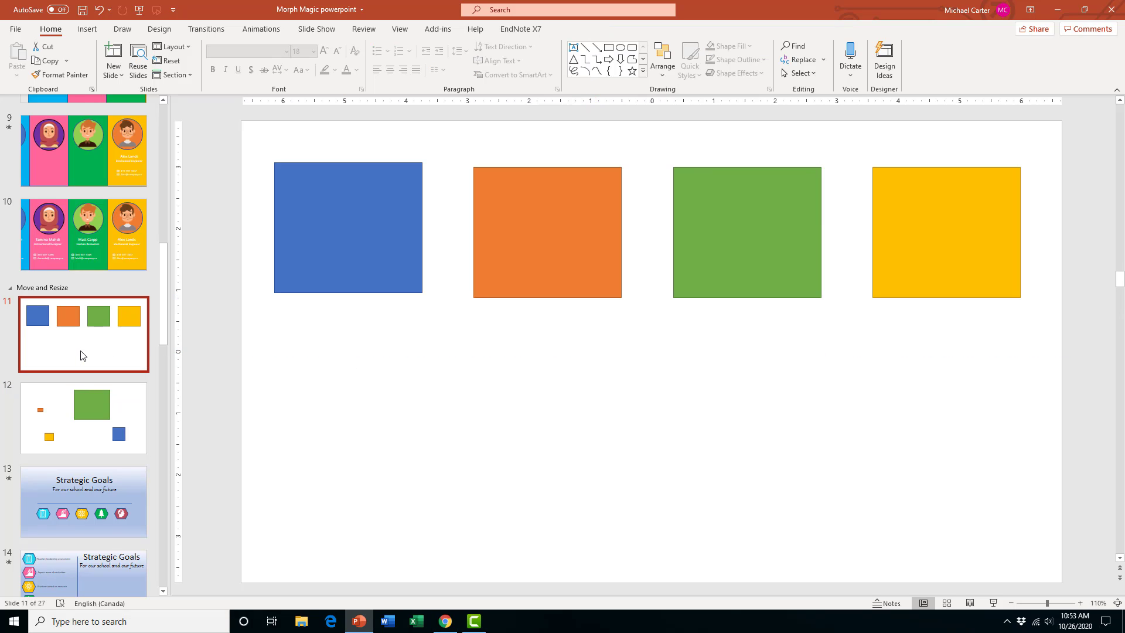
{"action": "left_click", "coordinate": [82, 429], "text": "shift"}
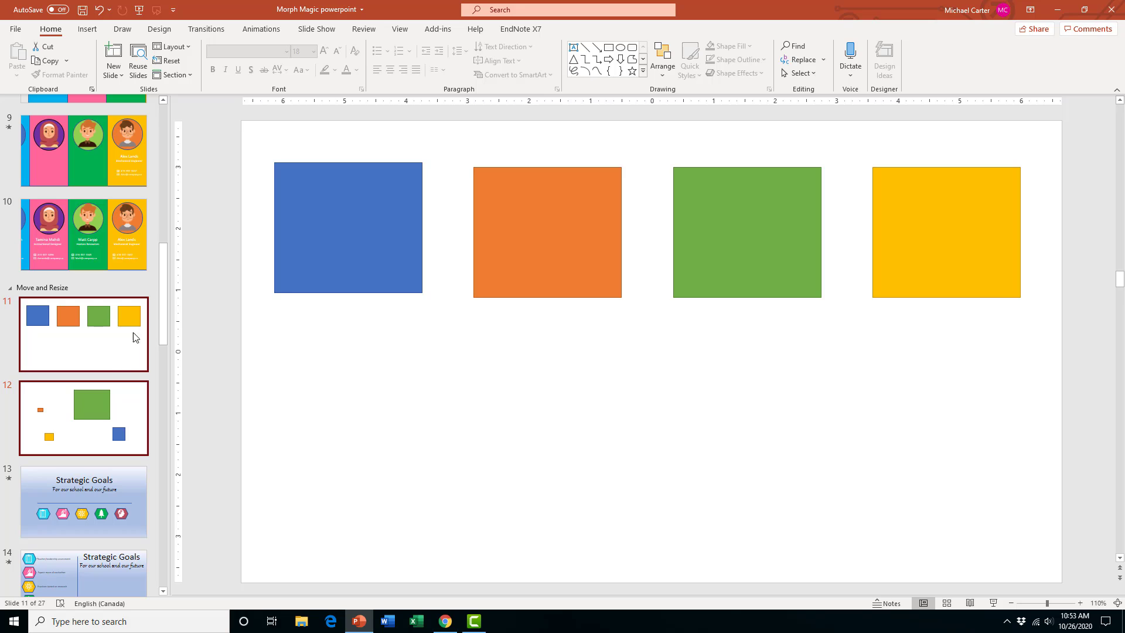
Step: Apply Morph to slides 11 and 12 and preview the transition on slide 12
{"action": "left_click", "coordinate": [206, 30]}
{"action": "left_click", "coordinate": [121, 63]}
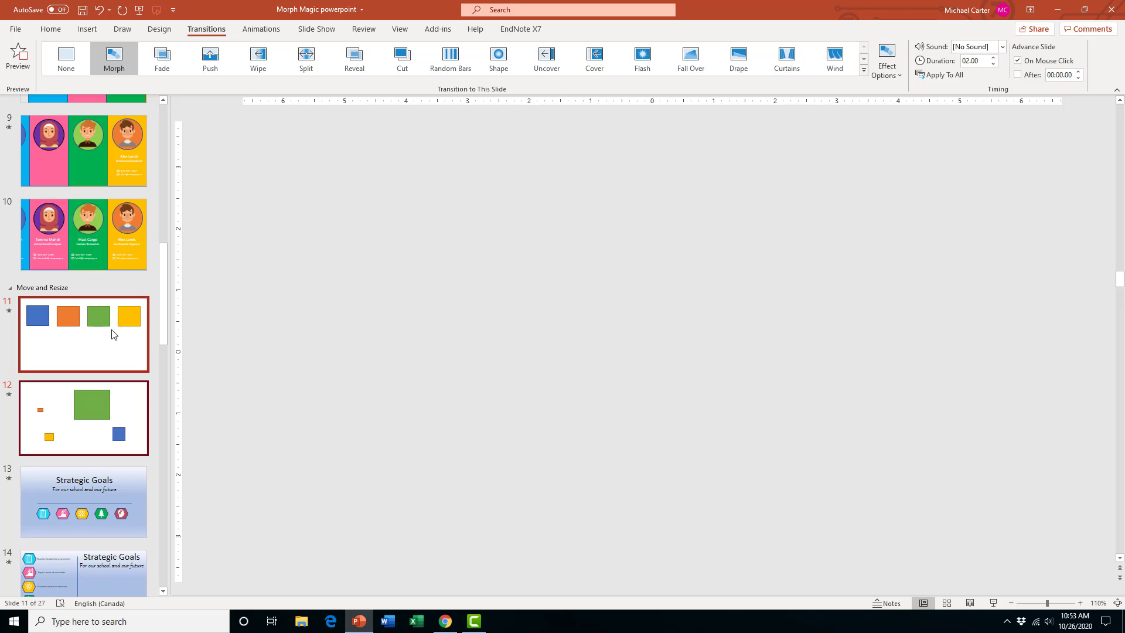
{"action": "left_click", "coordinate": [113, 334]}
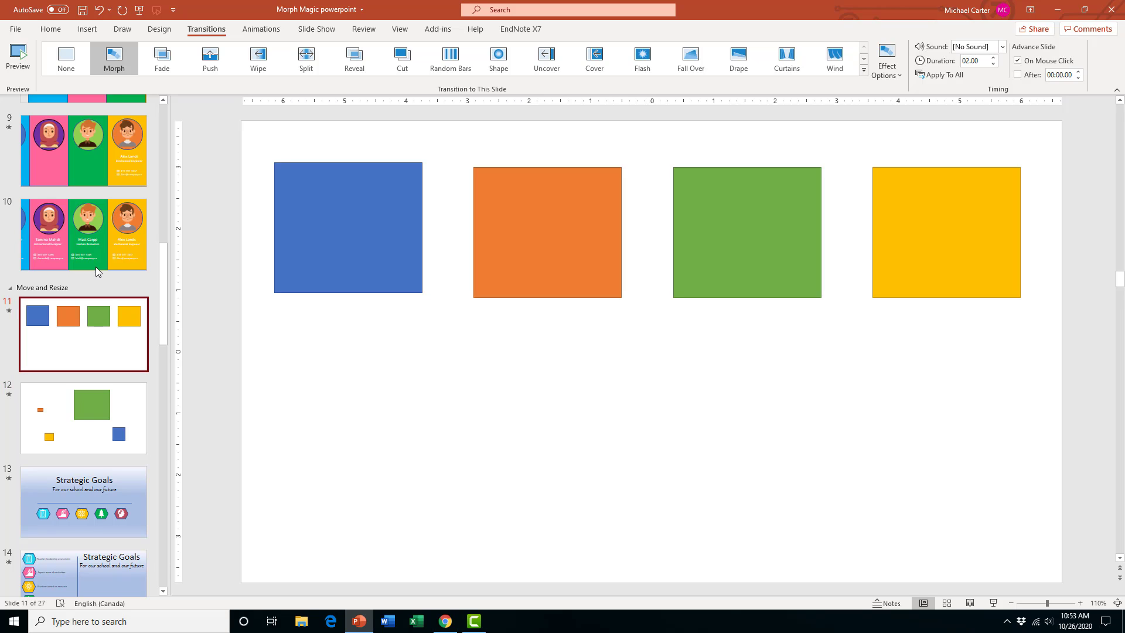
{"action": "left_click", "coordinate": [87, 412]}
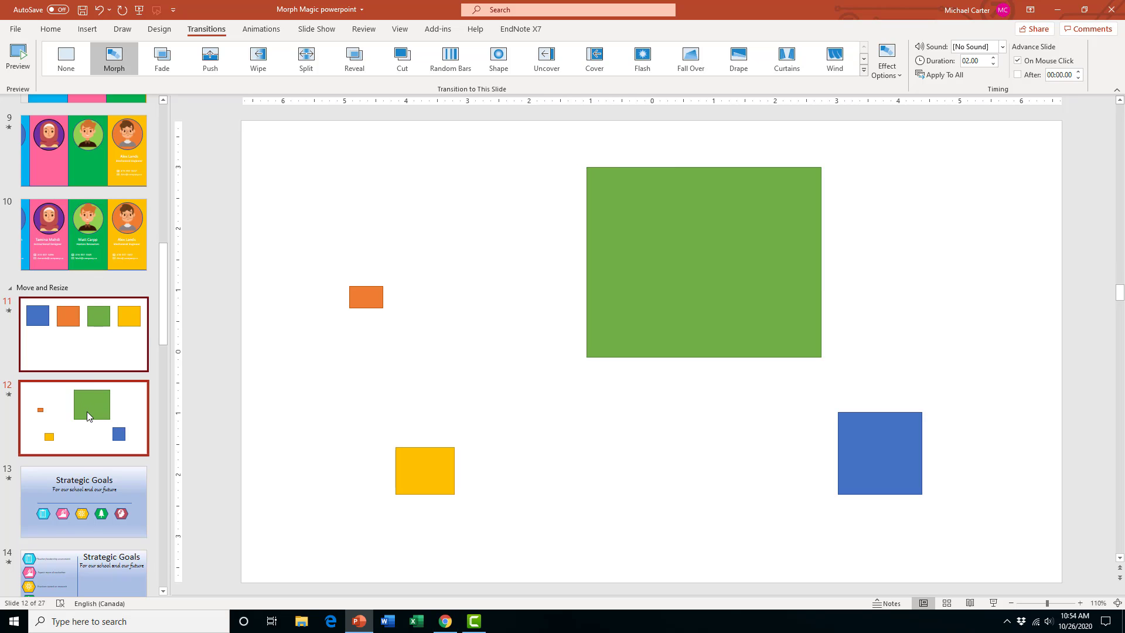
{"action": "left_click", "coordinate": [15, 56]}
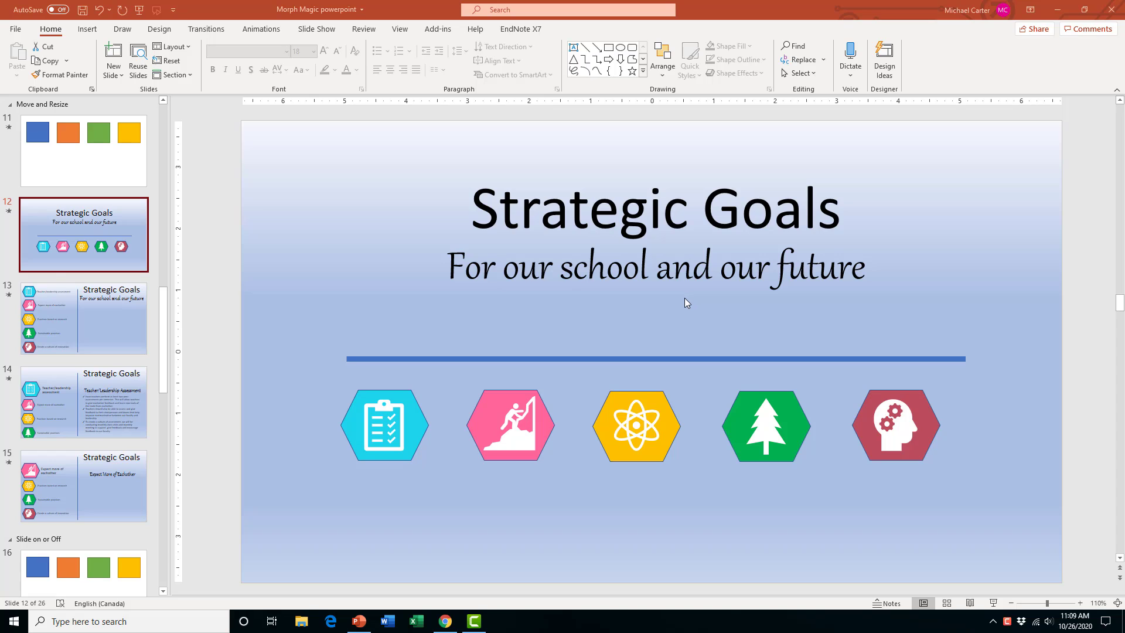
Step: View slides 13, 14 and 15, ending on the Expect More of Eachother slide
{"action": "left_click", "coordinate": [89, 324]}
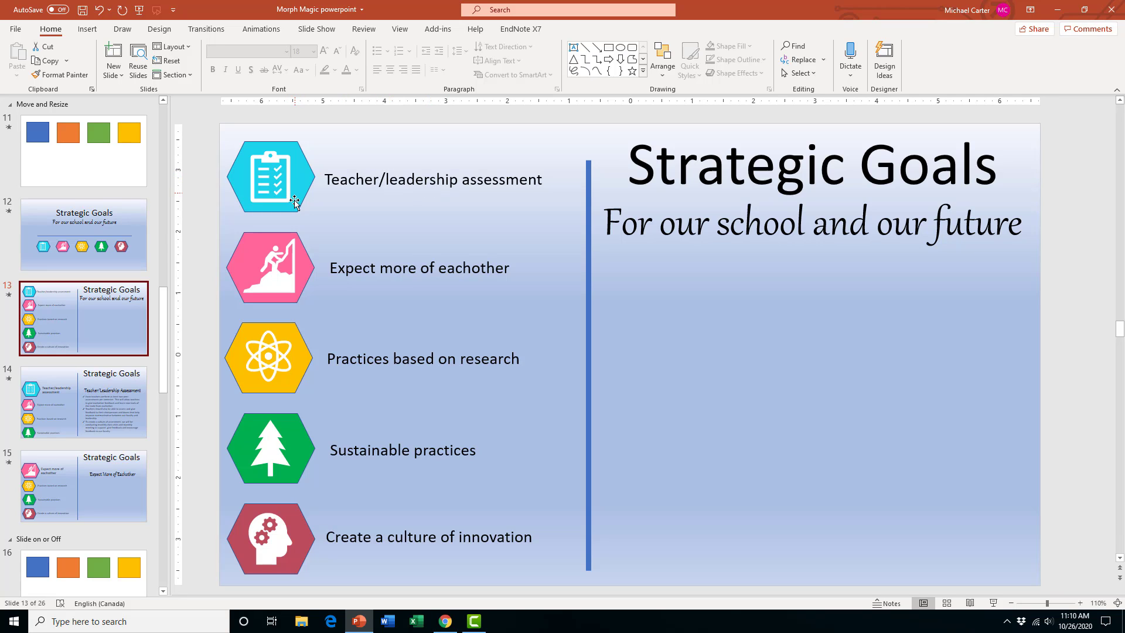
{"action": "left_click", "coordinate": [89, 403]}
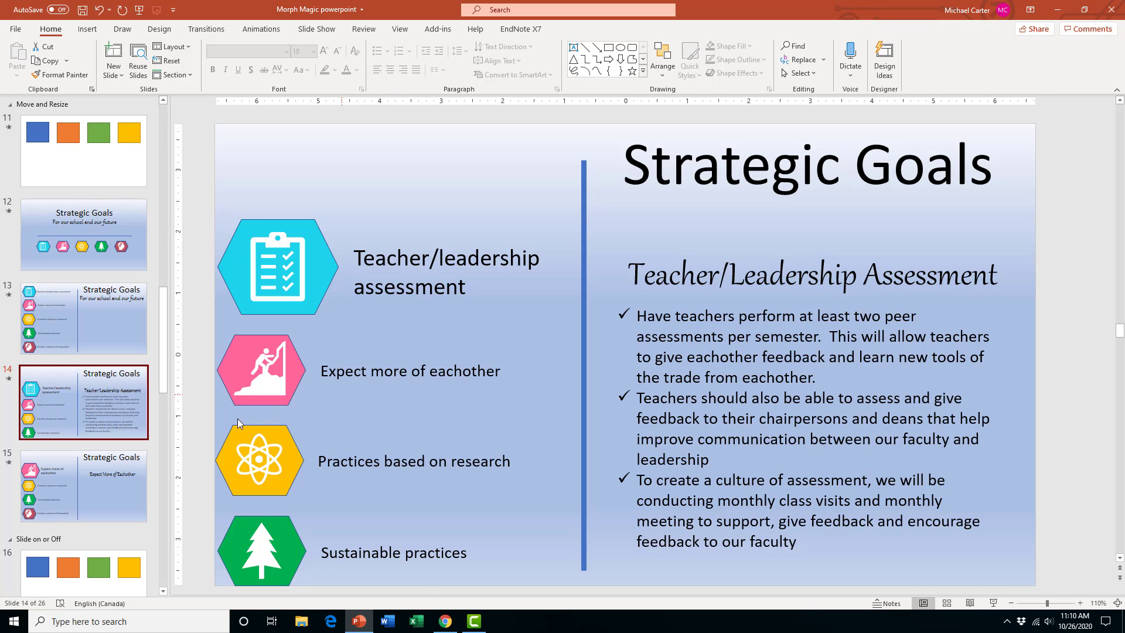
{"action": "left_click", "coordinate": [89, 472]}
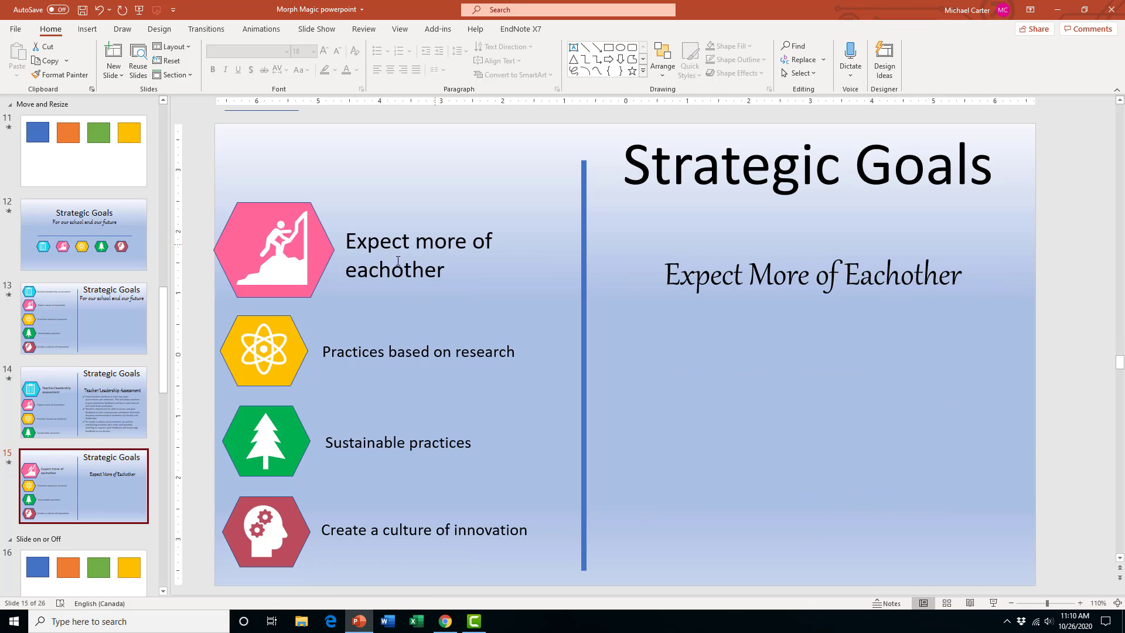